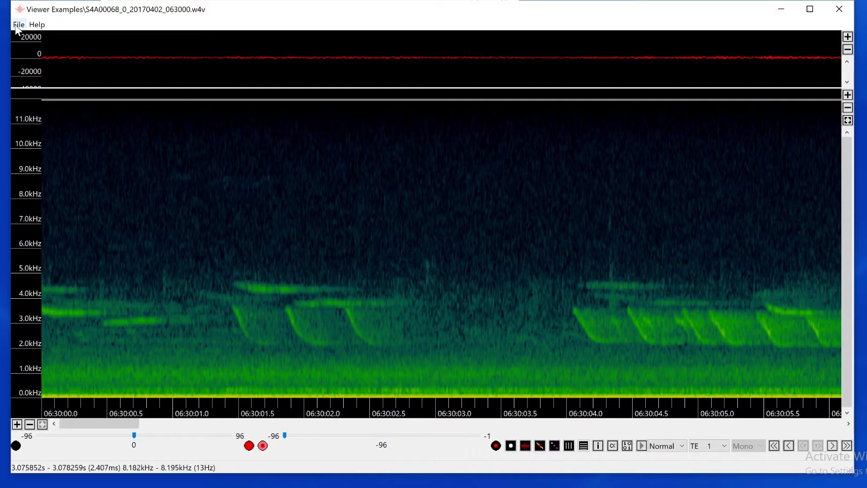
Play the full chickadee recording once, then stop playback.
left_click(19, 26)
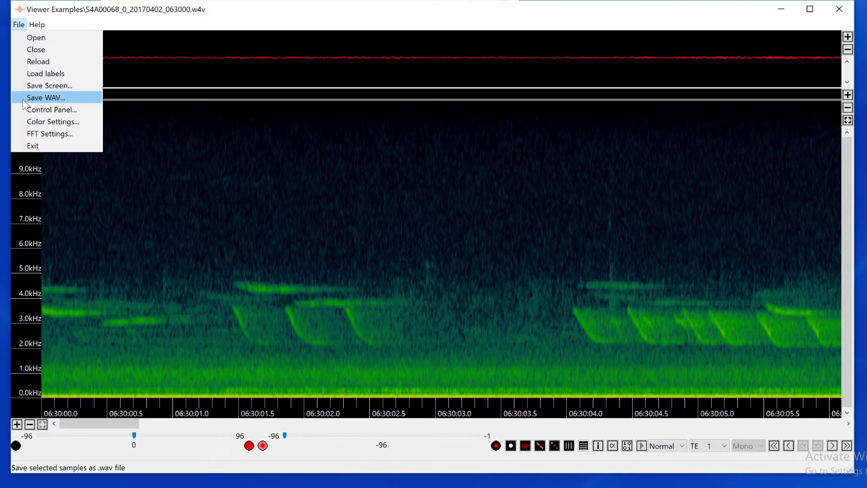
left_click(249, 145)
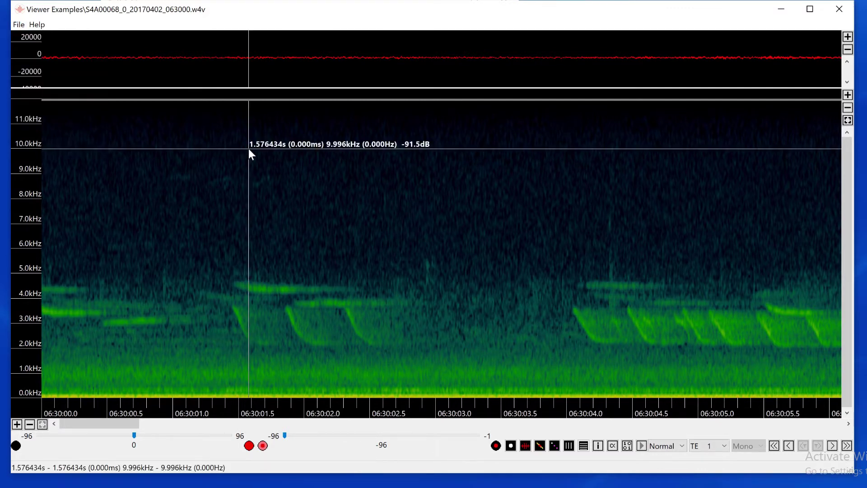
left_click(642, 447)
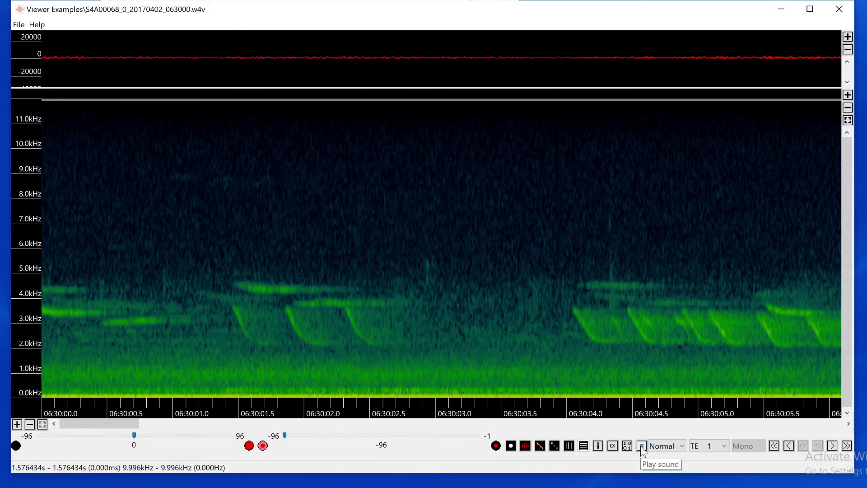
left_click(642, 448)
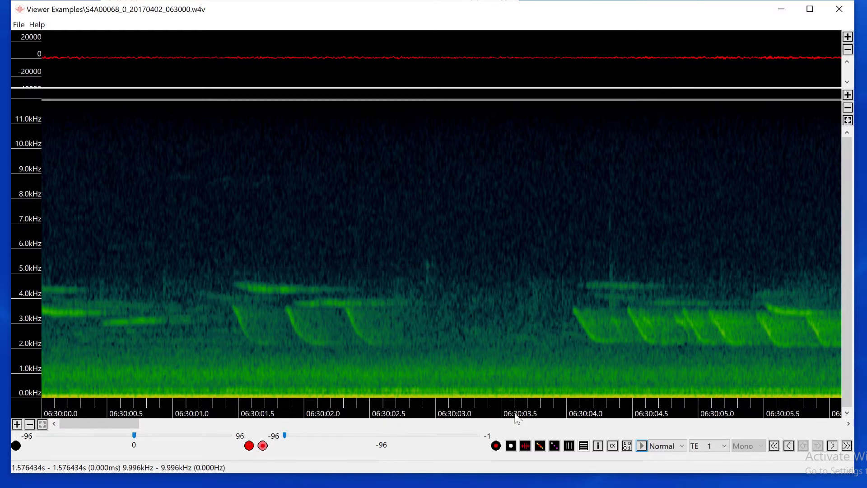
Limit the band to 3603–5328 Hz, box the notes from 1.43 to 2.74 s, and play them.
left_click_drag(33, 266, 39, 308)
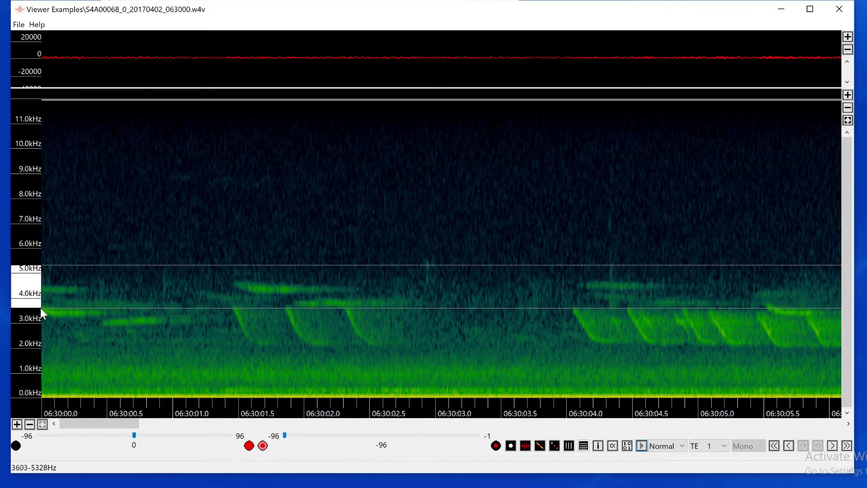
left_click(230, 272)
left_click_drag(240, 278, 400, 310)
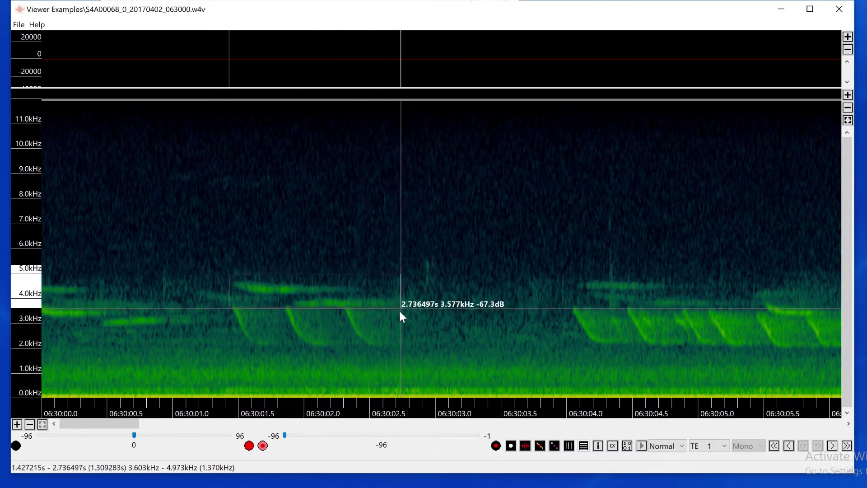
left_click(642, 448)
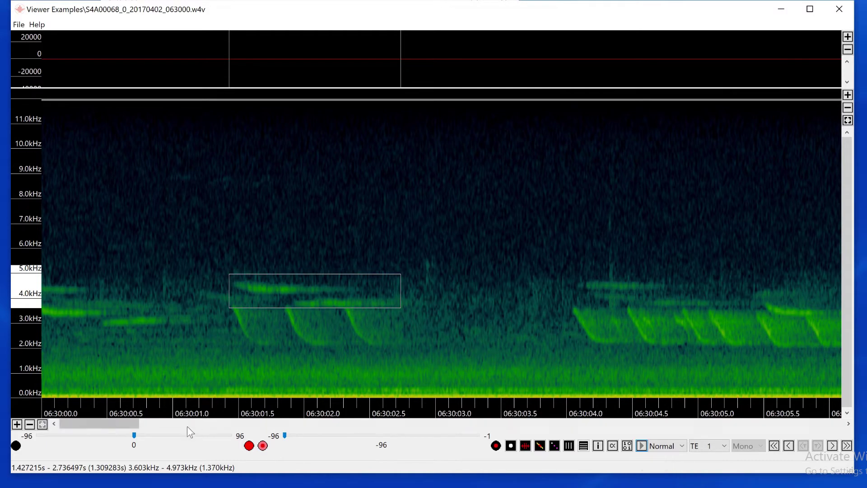
Raise the gain to 18 and listen to the boosted chickadee selection.
left_click_drag(139, 436, 152, 435)
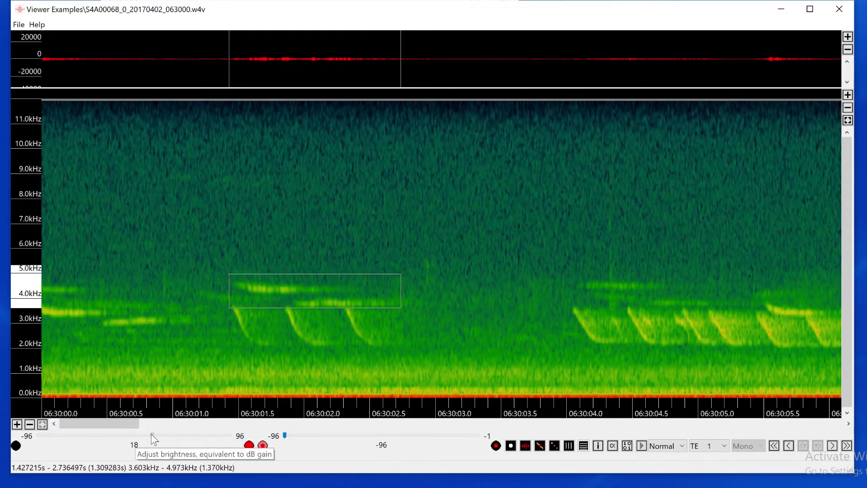
left_click(642, 448)
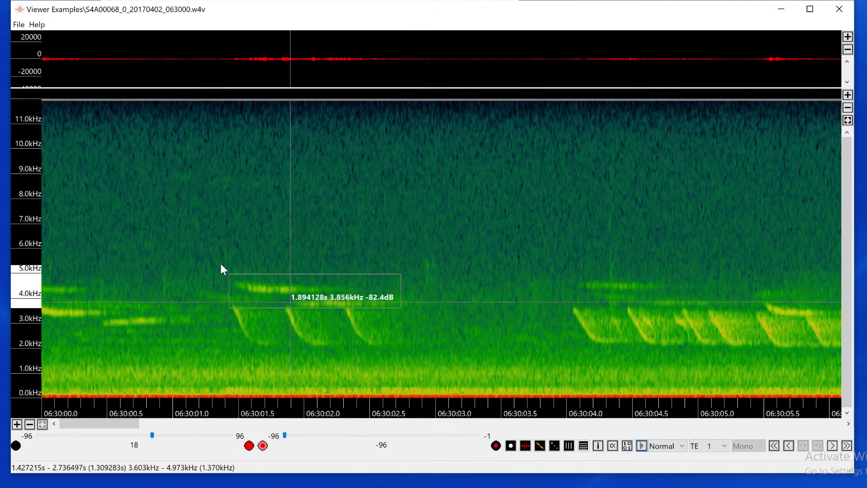
left_click(17, 24)
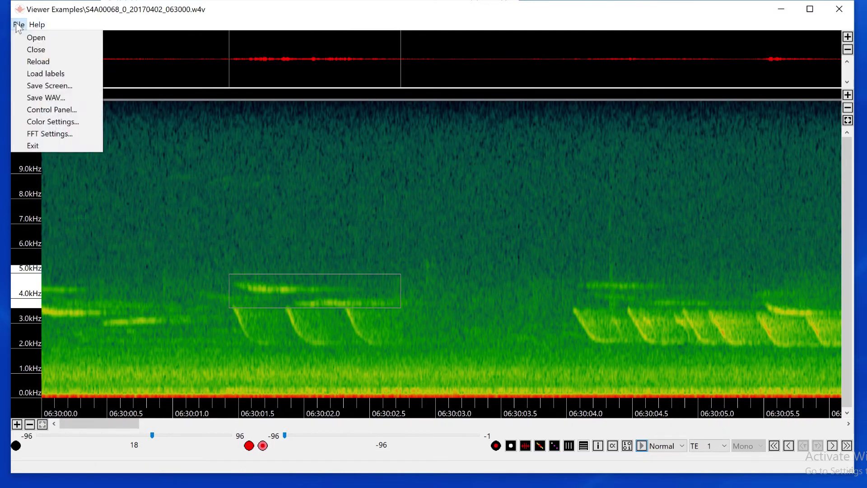
Confirm the edits and save the selection as Chickadee.wav on the Desktop.
left_click(48, 97)
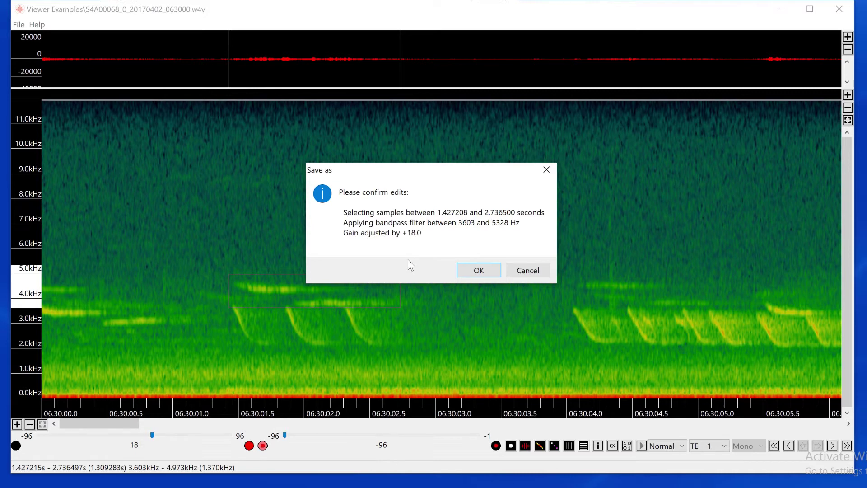
left_click(475, 272)
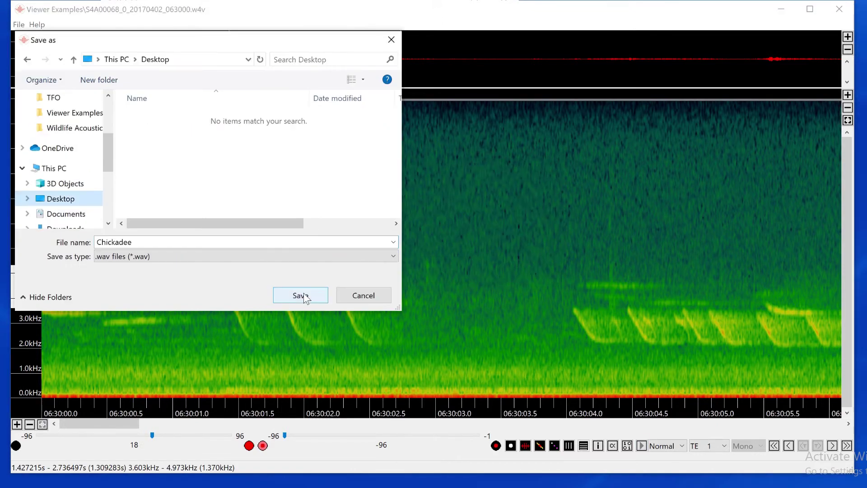
left_click(304, 292)
Reopen Chickadee.wav from the Desktop in the viewer and play it back.
left_click(839, 8)
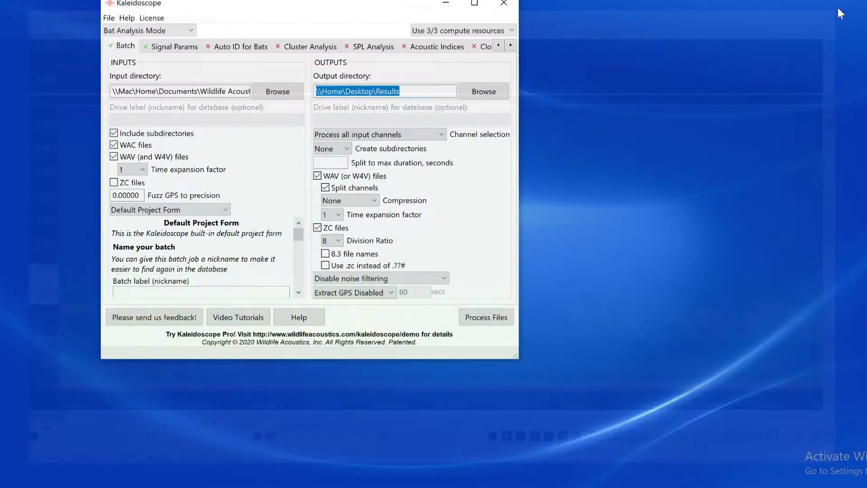
left_click(109, 18)
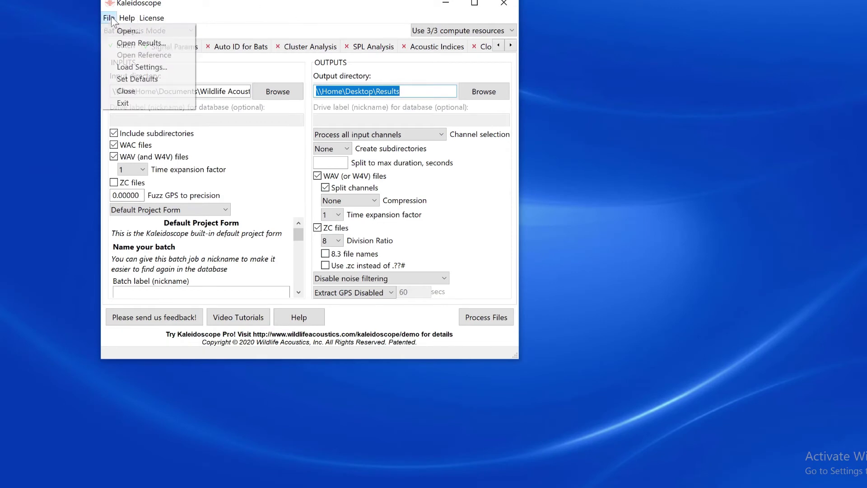
left_click(121, 31)
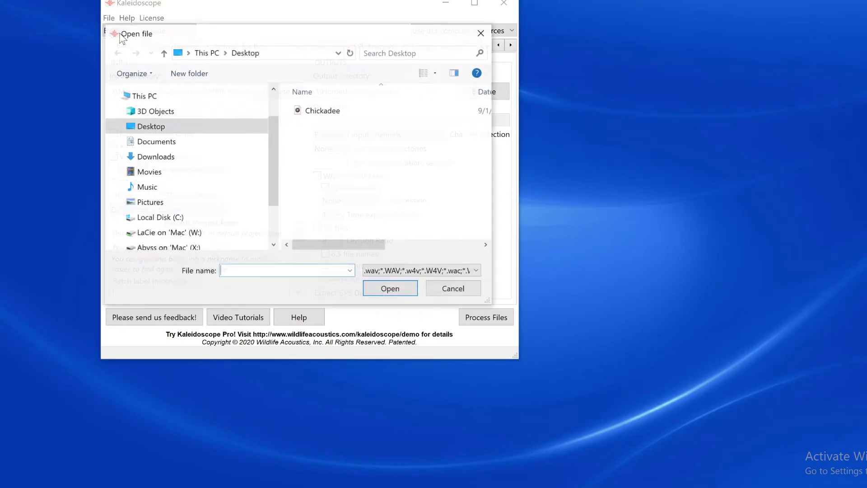
double_click(327, 110)
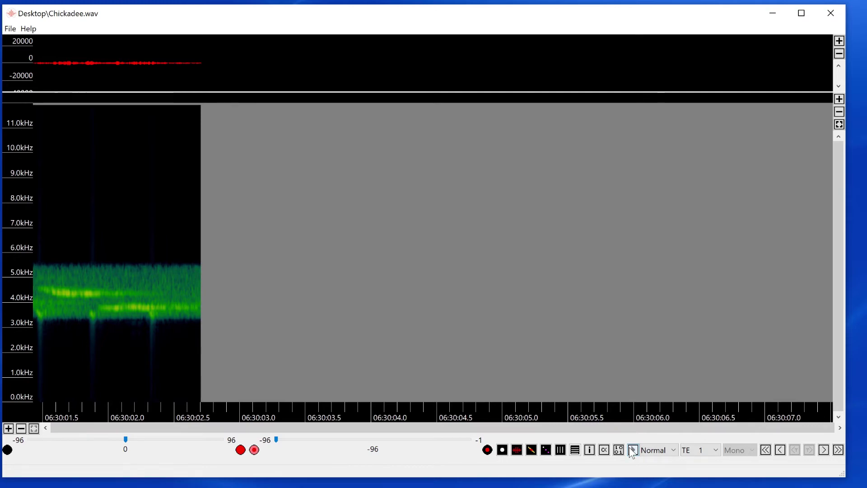
left_click(630, 447)
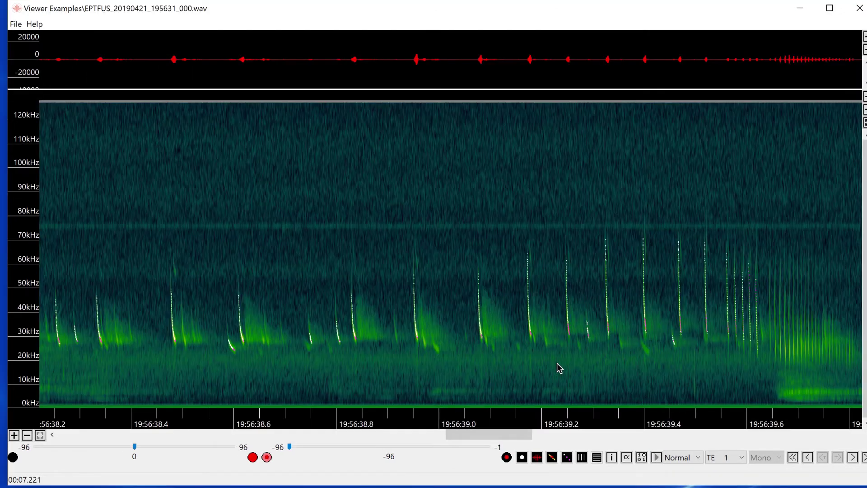
left_click(557, 362)
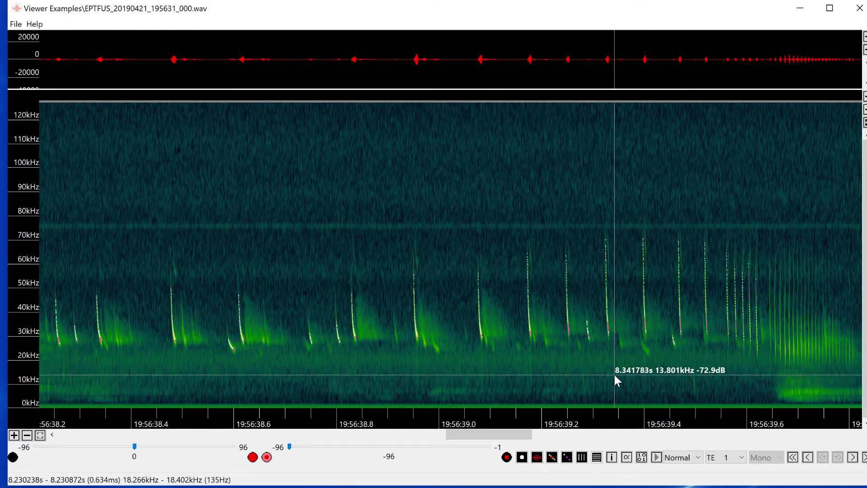
Box one bat call around 25–70 kHz, zoom to fit it, and switch to compressed time view.
left_click_drag(509, 239, 555, 348)
right_click(544, 315)
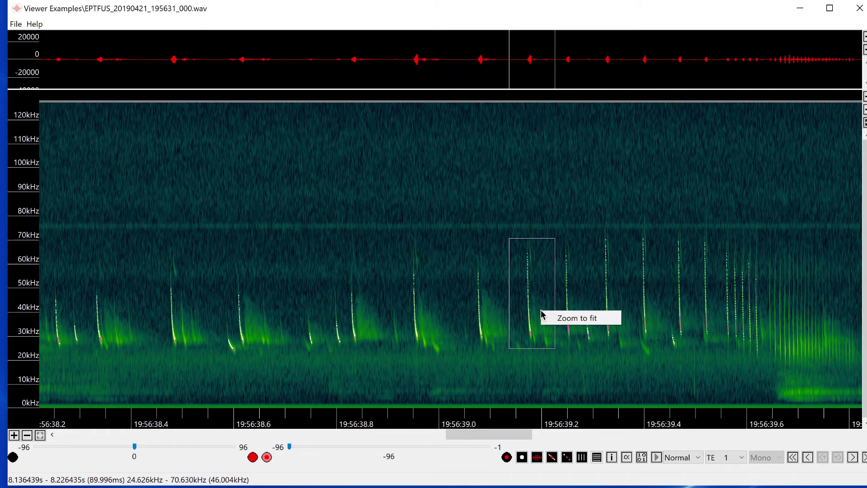
left_click(561, 321)
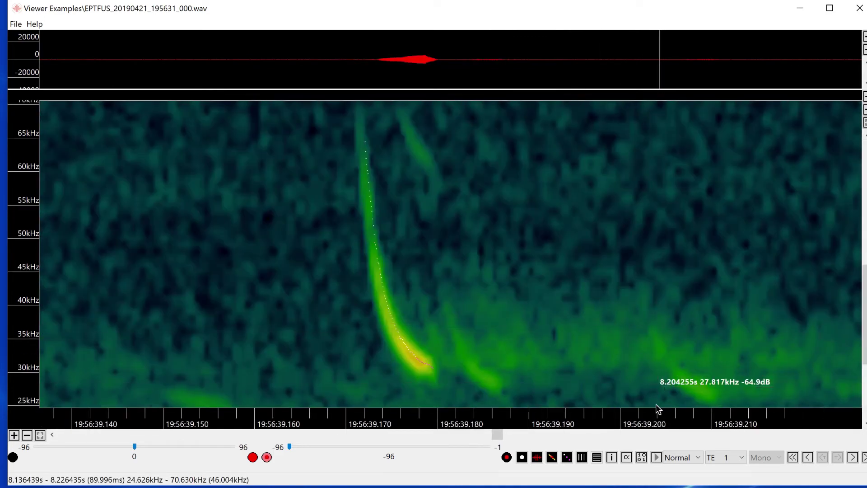
left_click(582, 459)
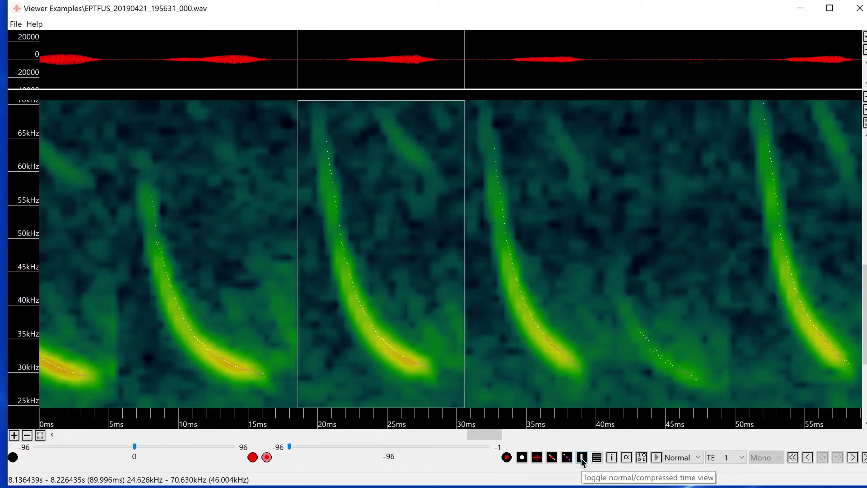
left_click(589, 291)
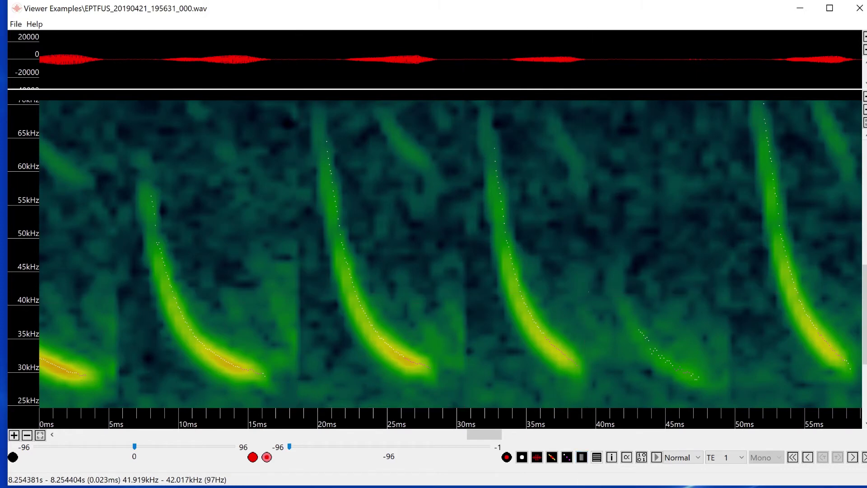
Set playback speed to 1/10 and play the compressed bat calls.
left_click(675, 458)
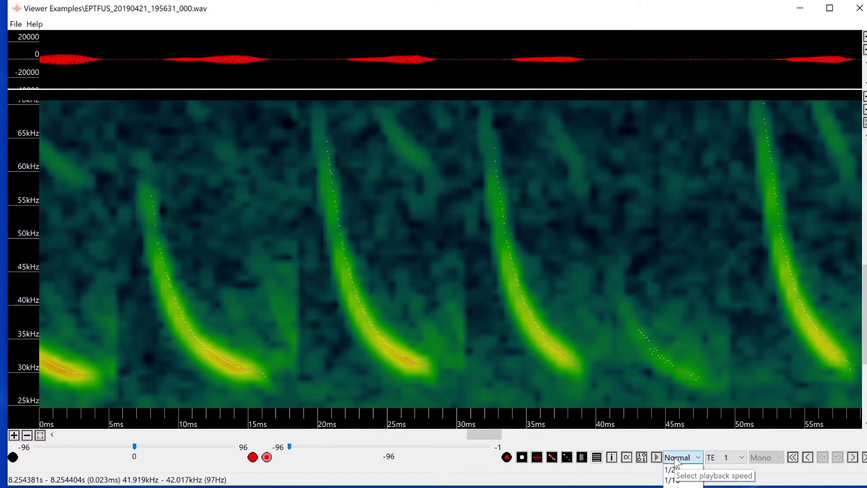
left_click(678, 487)
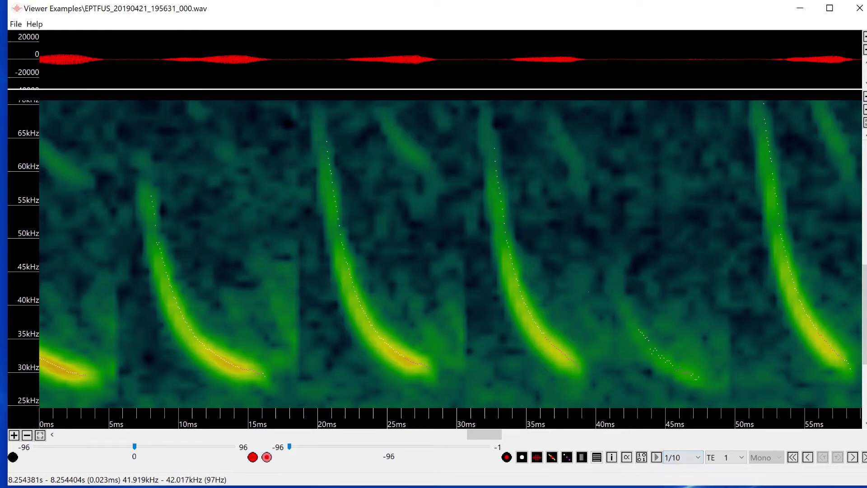
left_click(656, 458)
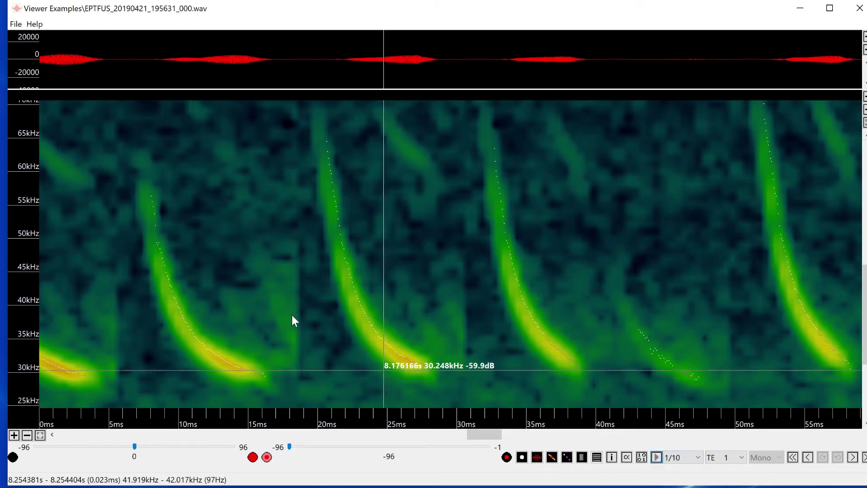
left_click(16, 24)
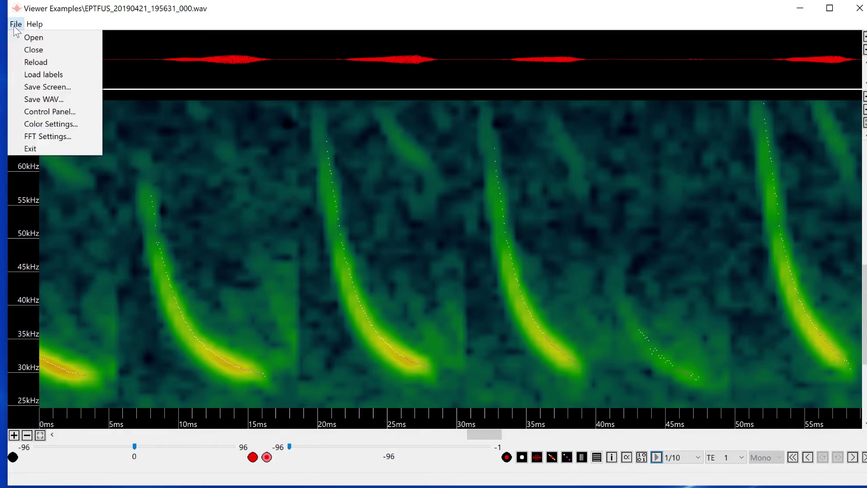
Confirm the edits and save the bat clip as EPTFUS_20190421_195631_000.wav on the Desktop.
left_click(34, 99)
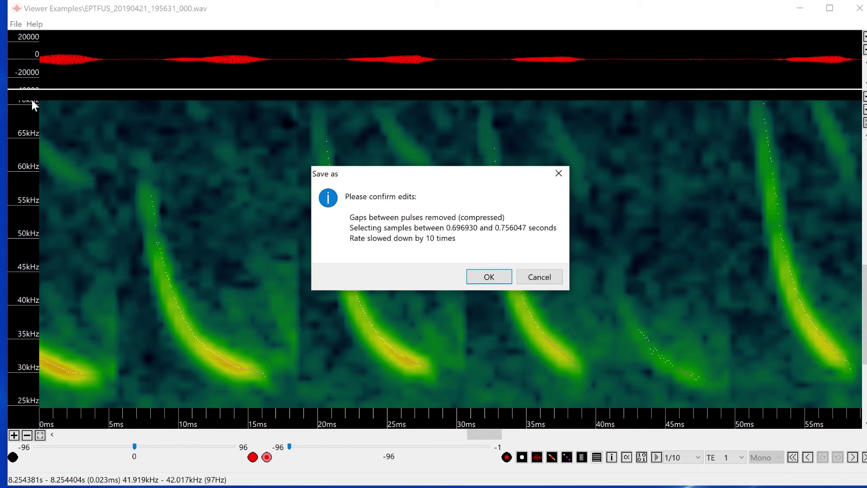
left_click(490, 277)
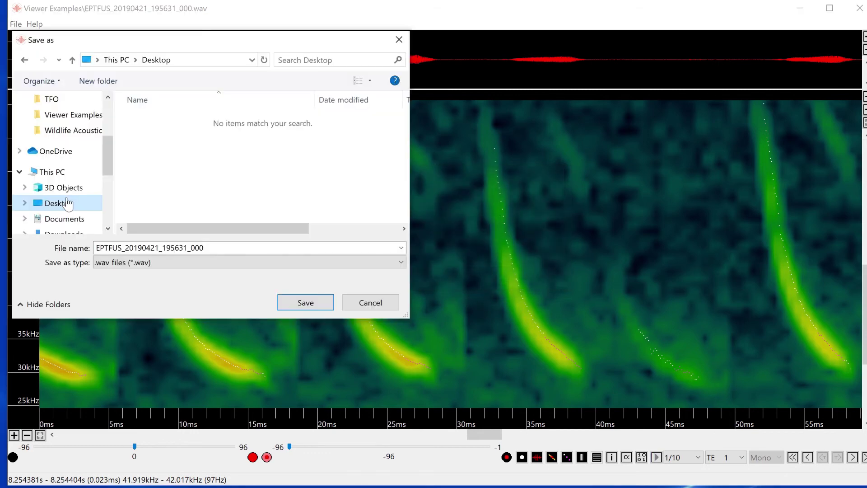
left_click(302, 303)
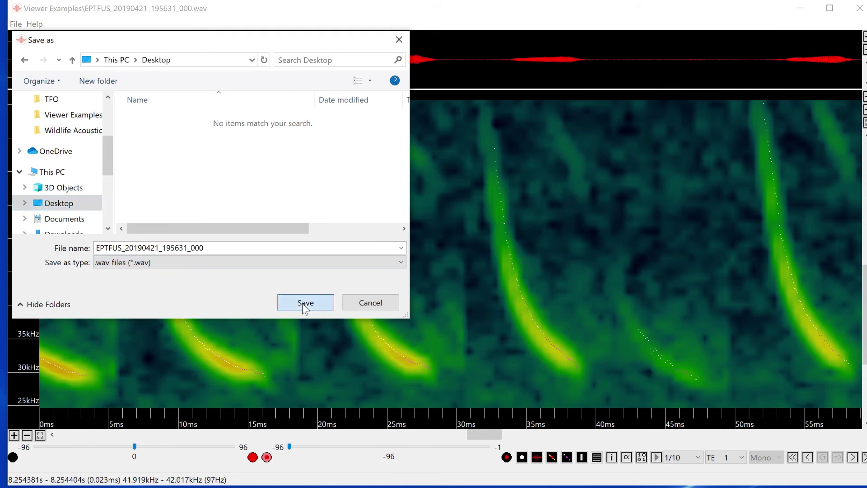
left_click(860, 8)
Open EPTFUS_20190421_195631_000.wav from the Desktop and play the slowed bat calls.
left_click(110, 92)
left_click(119, 107)
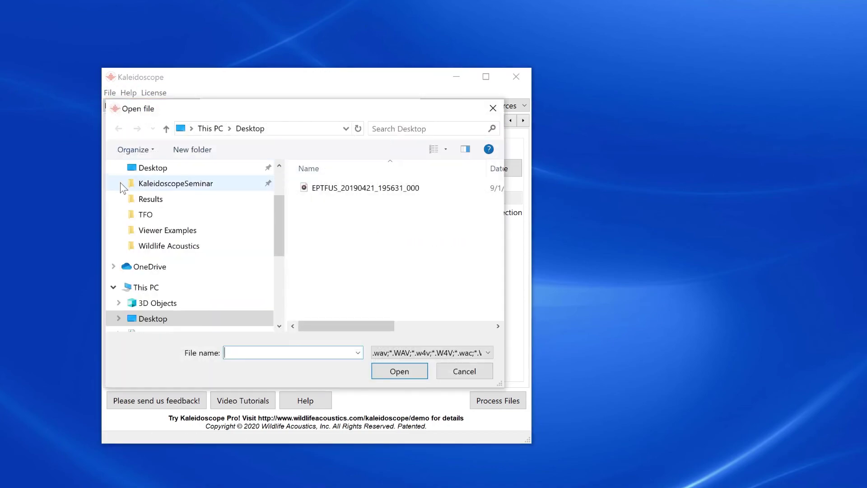
double_click(392, 188)
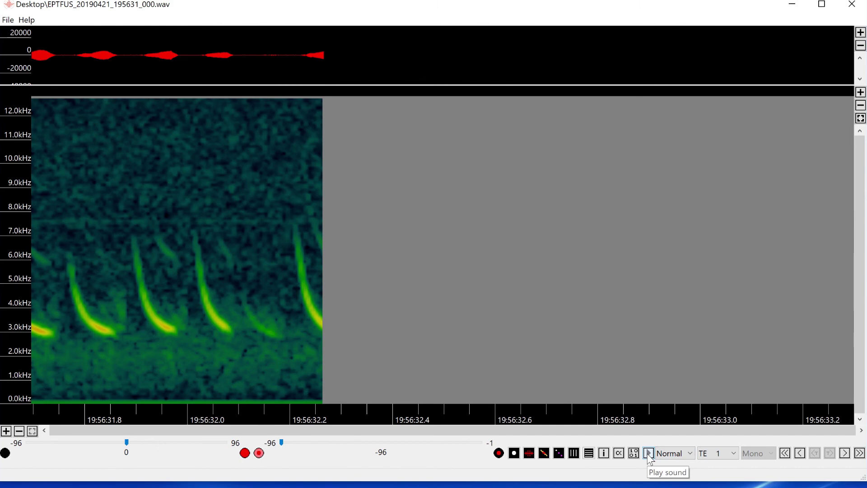
left_click(649, 458)
left_click(651, 455)
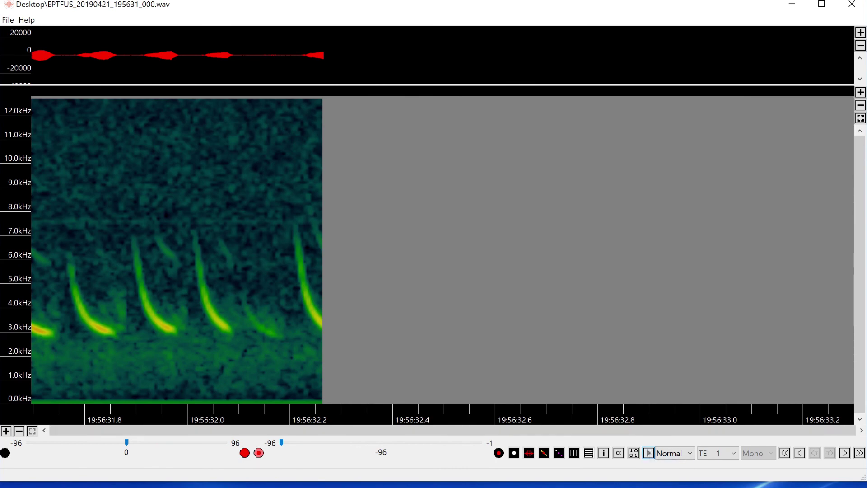